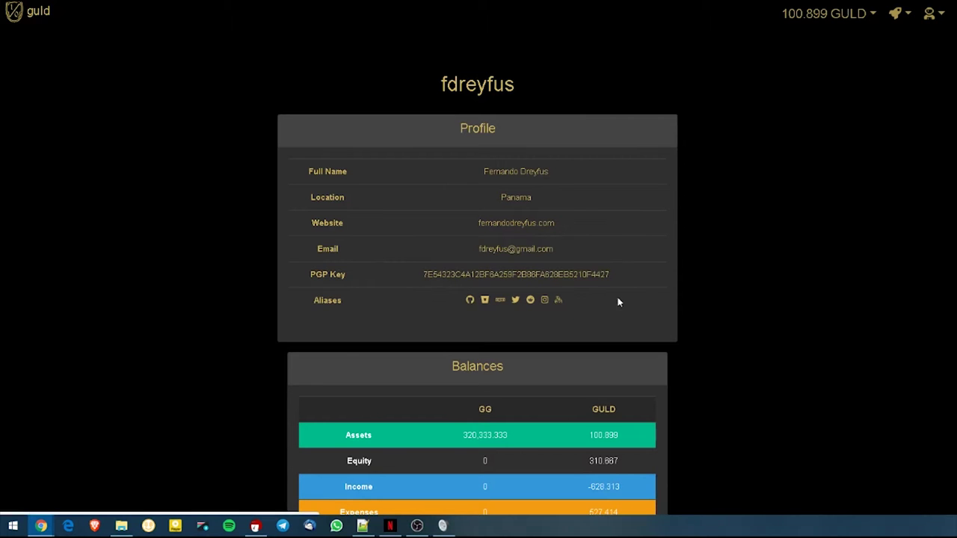
scroll(511, 311, "down", 3)
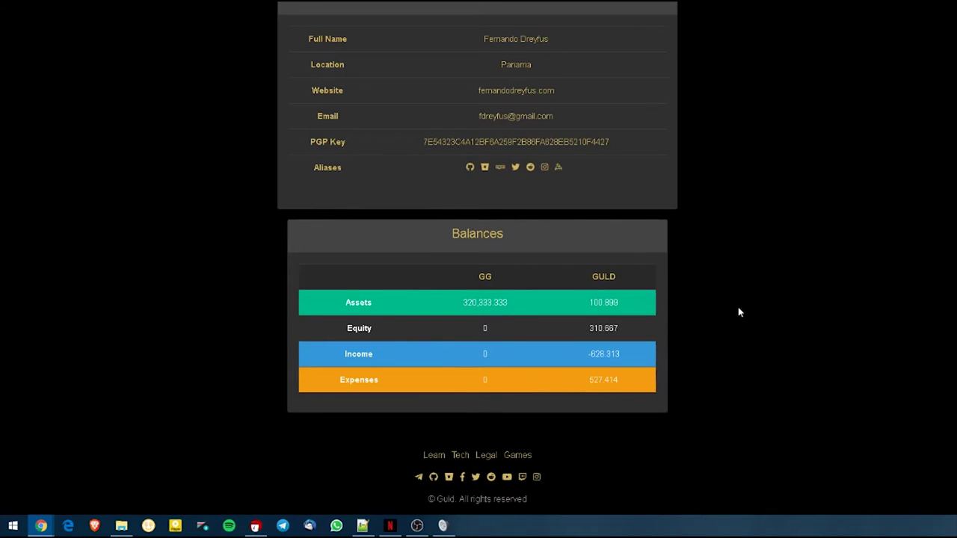
scroll(670, 222, "up", 3)
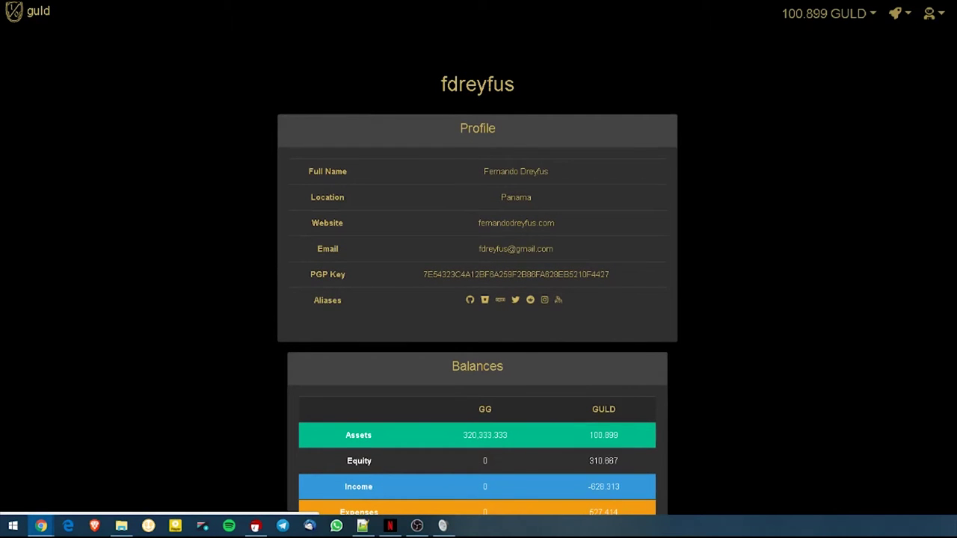
left_click_drag(432, 91, 506, 86)
left_click(555, 97)
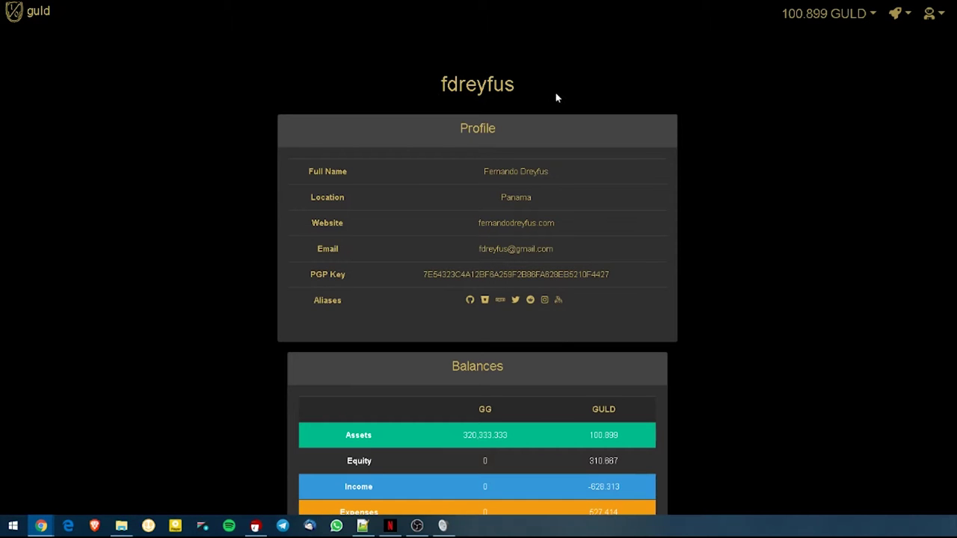
left_click(934, 28)
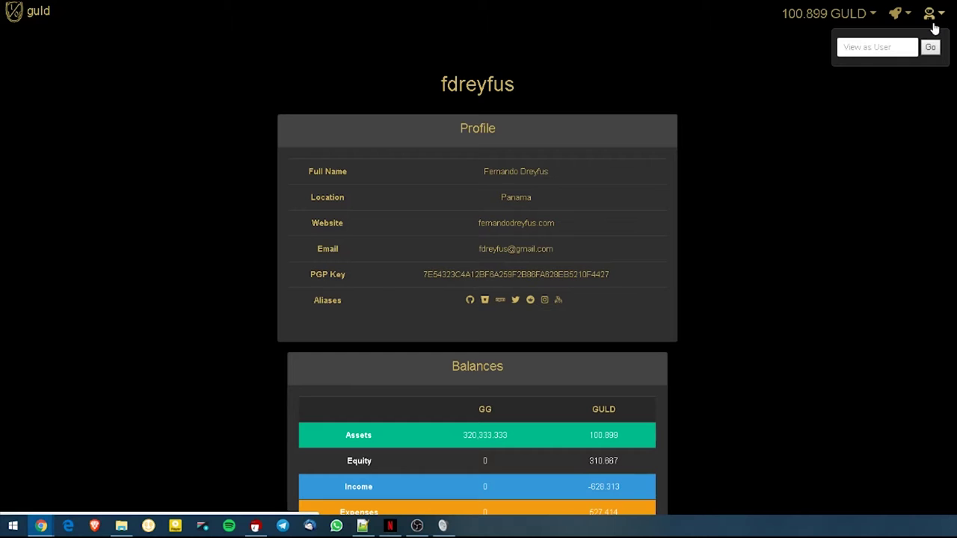
left_click(867, 48)
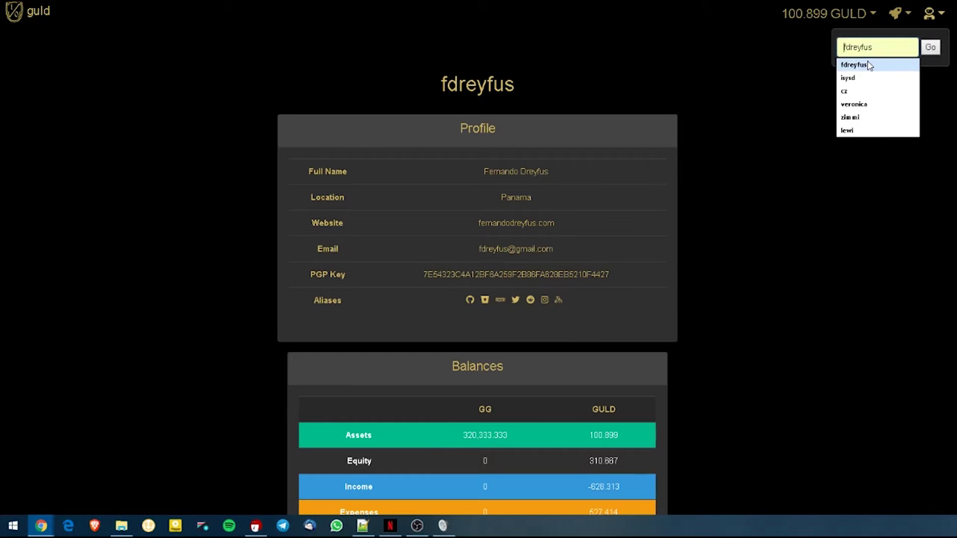
type("philfog")
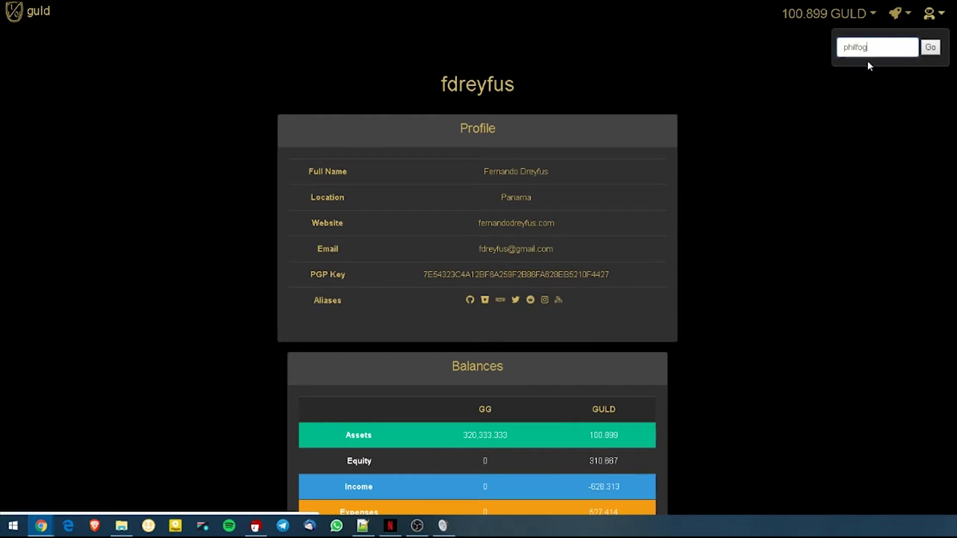
key("Return")
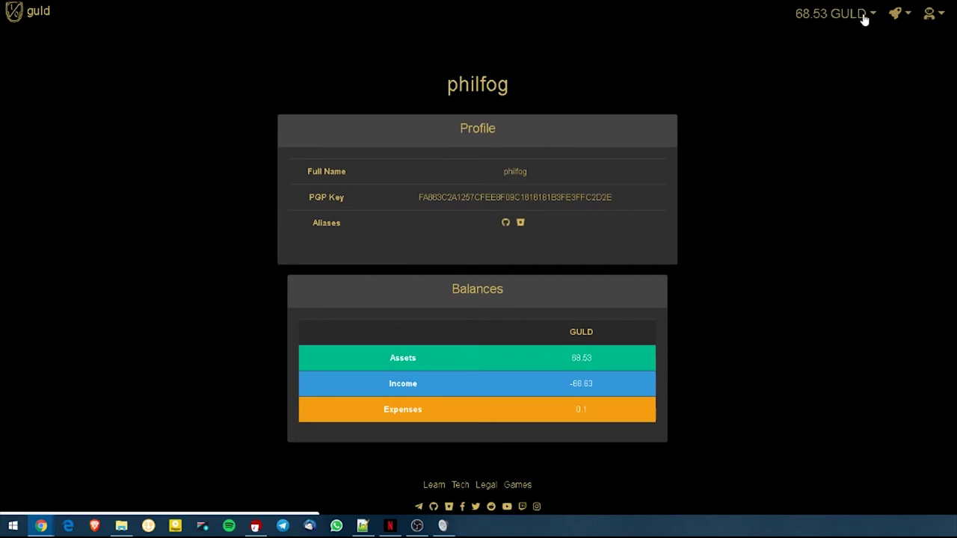
- List philfog's per-currency balances: 68.53 GULD, 0 GG and 0 ISYSD
left_click(870, 15)
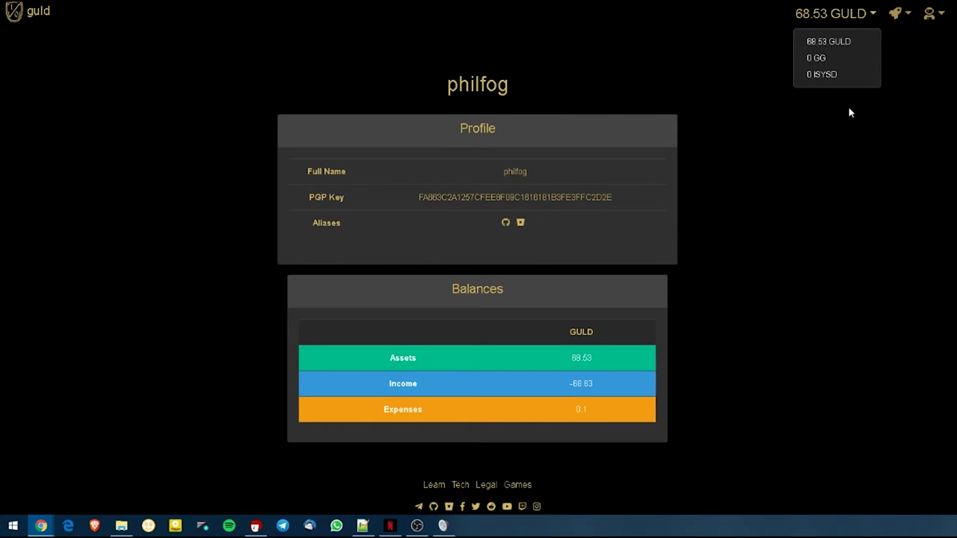
left_click(816, 21)
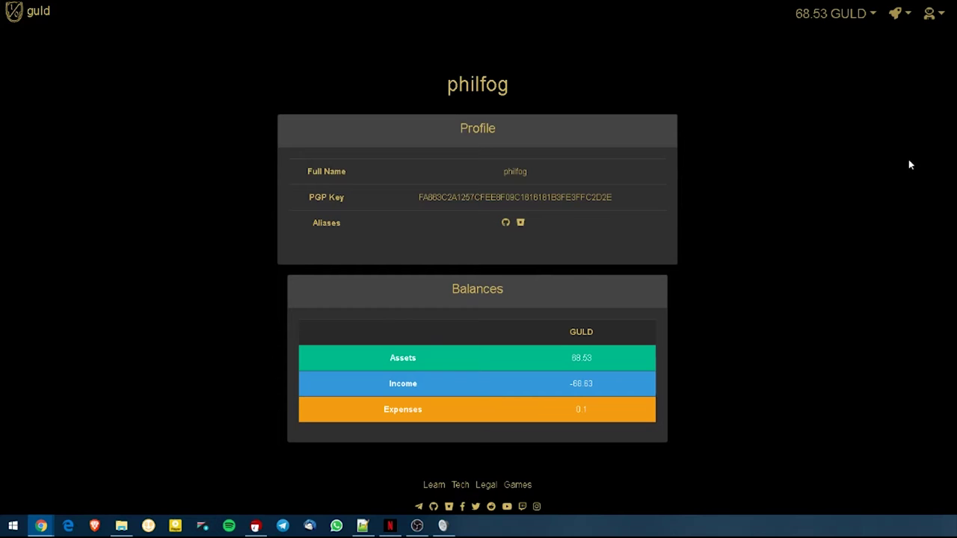
key("alt+Tab")
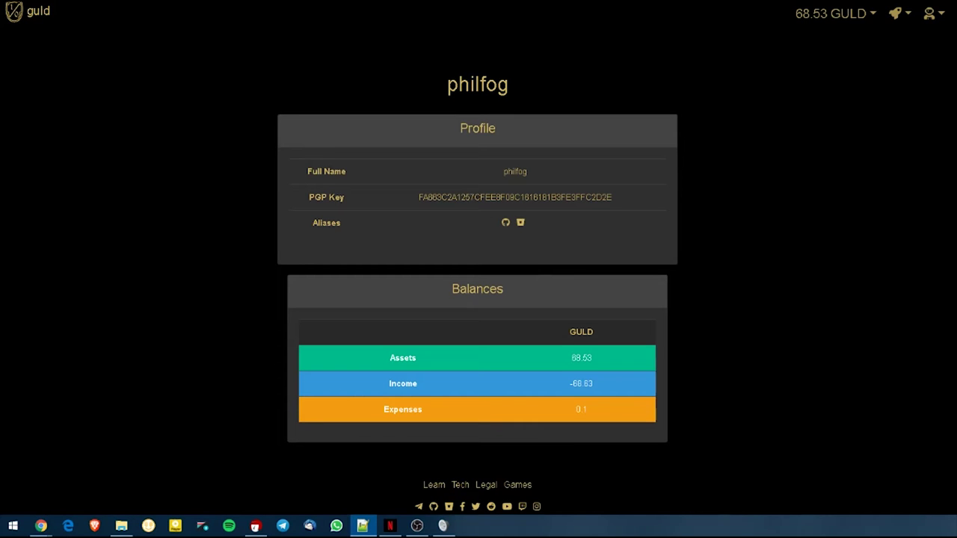
key("alt+Tab")
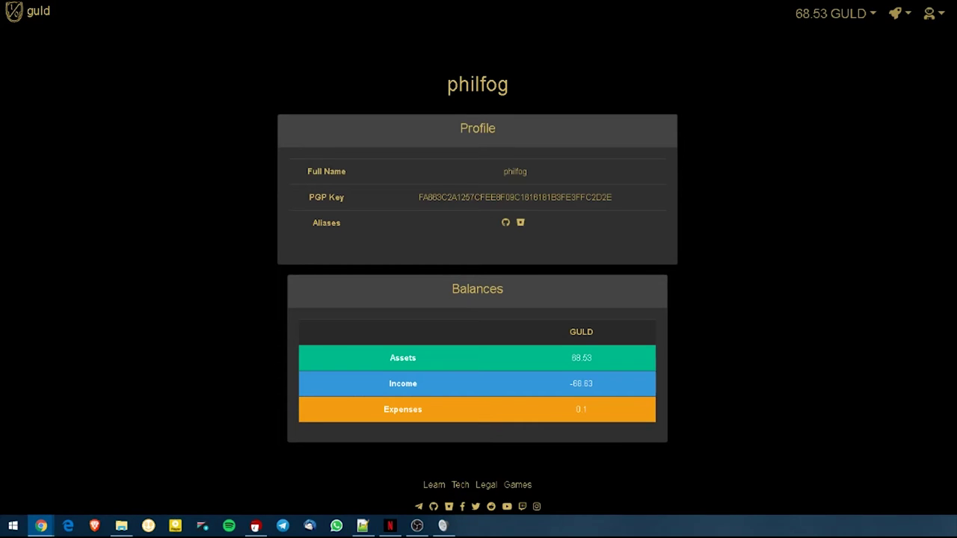
left_click(843, 18)
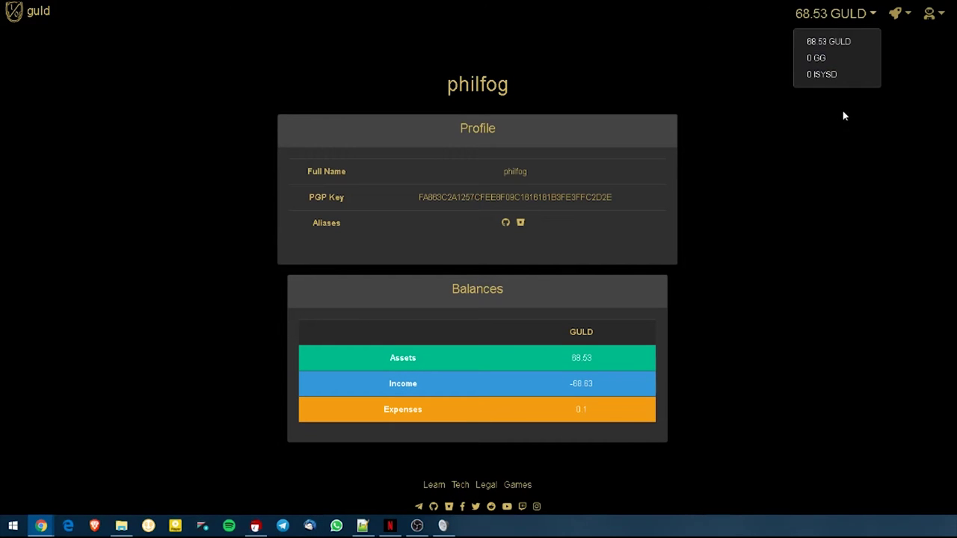
left_click(843, 132)
left_click(931, 14)
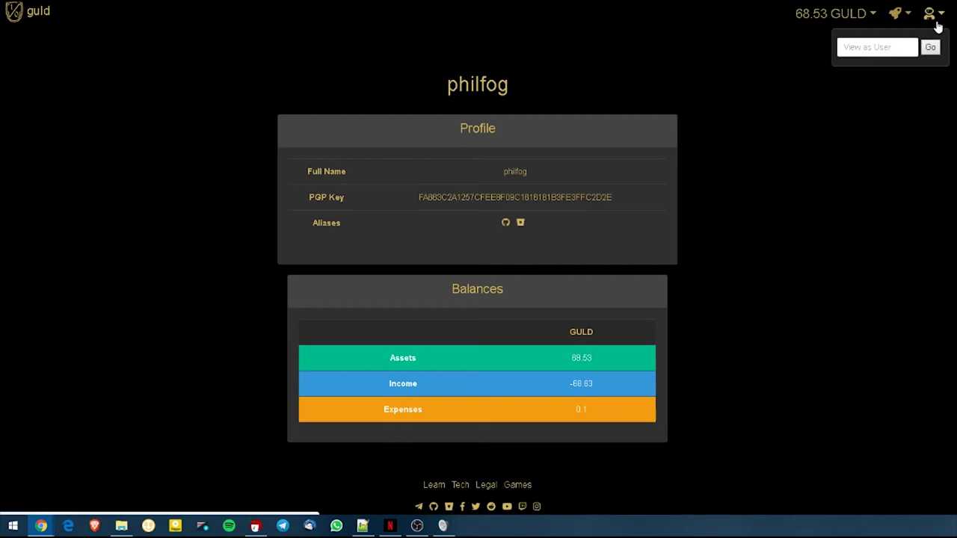
left_click(879, 47)
type("fdreyfus")
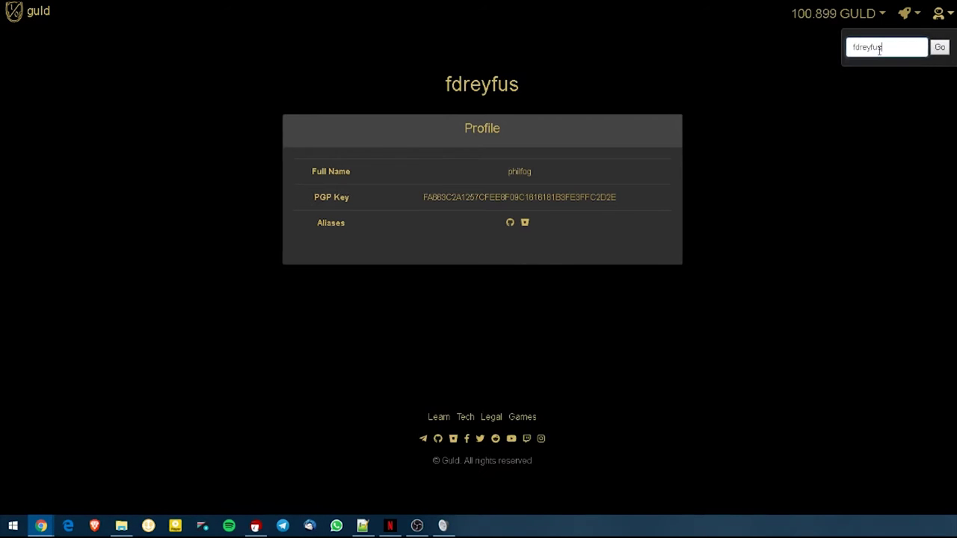
key("Return")
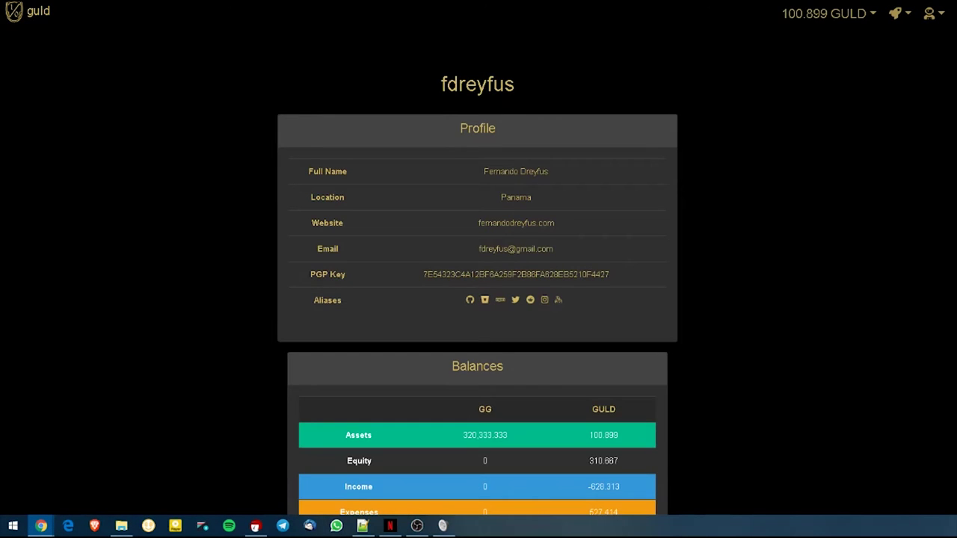
left_click(826, 13)
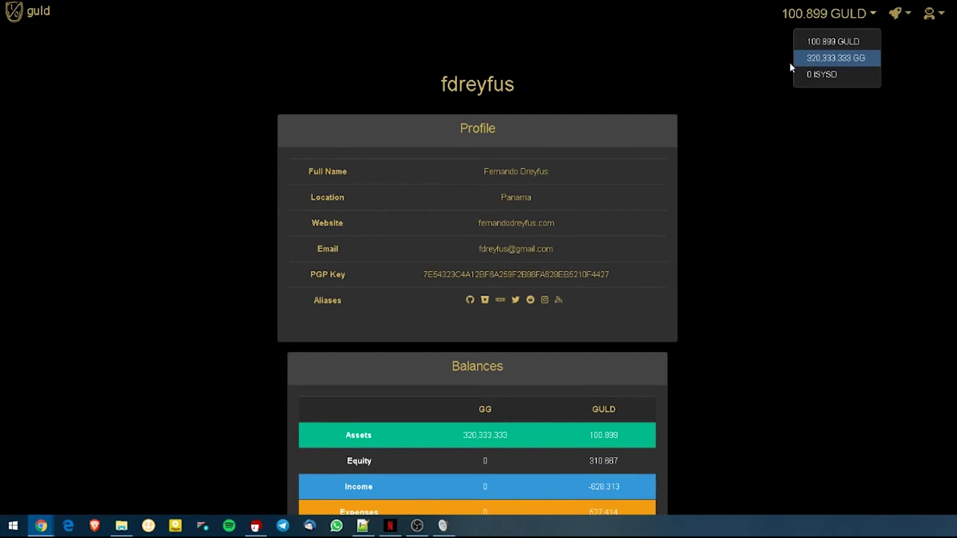
left_click(764, 73)
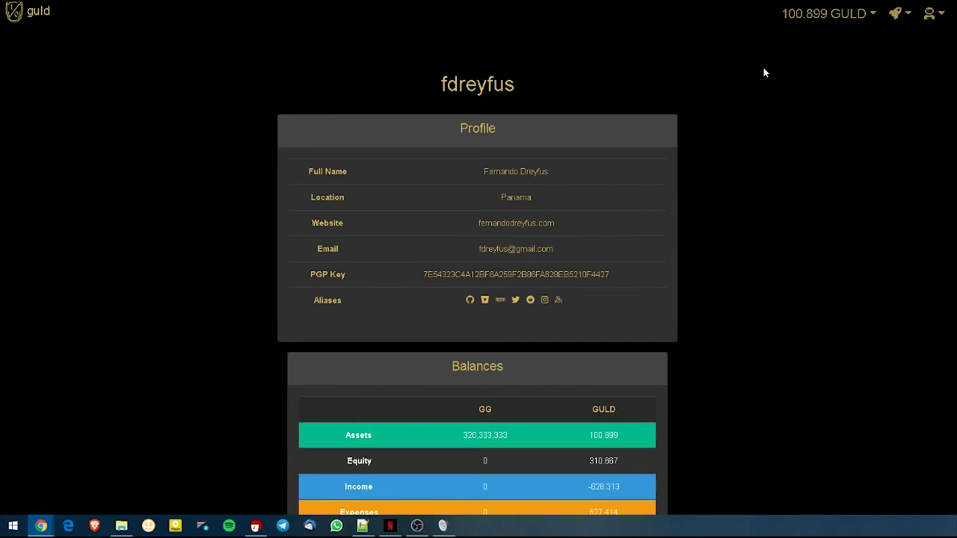
- In the Send form, enter sender fdreyfus, recipient philfog and amount 100
left_click(897, 13)
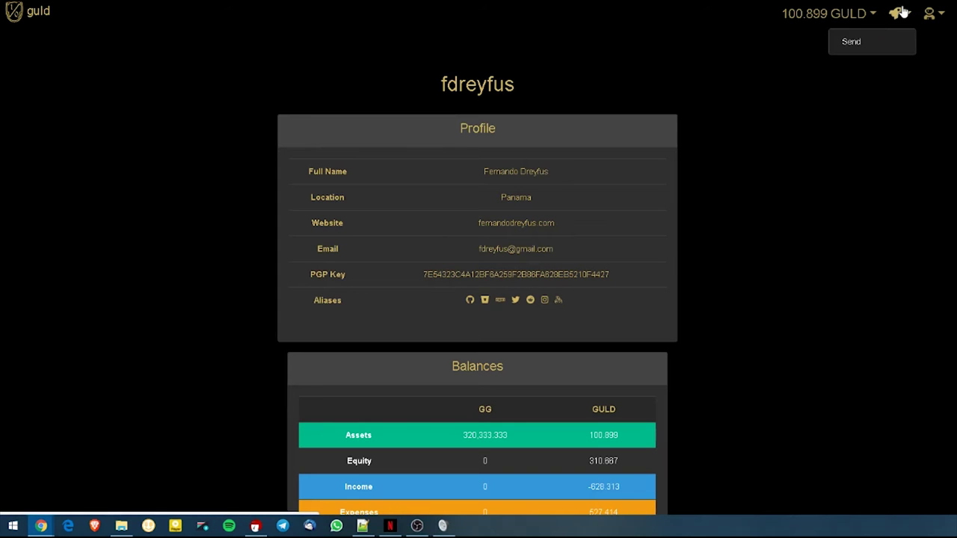
left_click(860, 40)
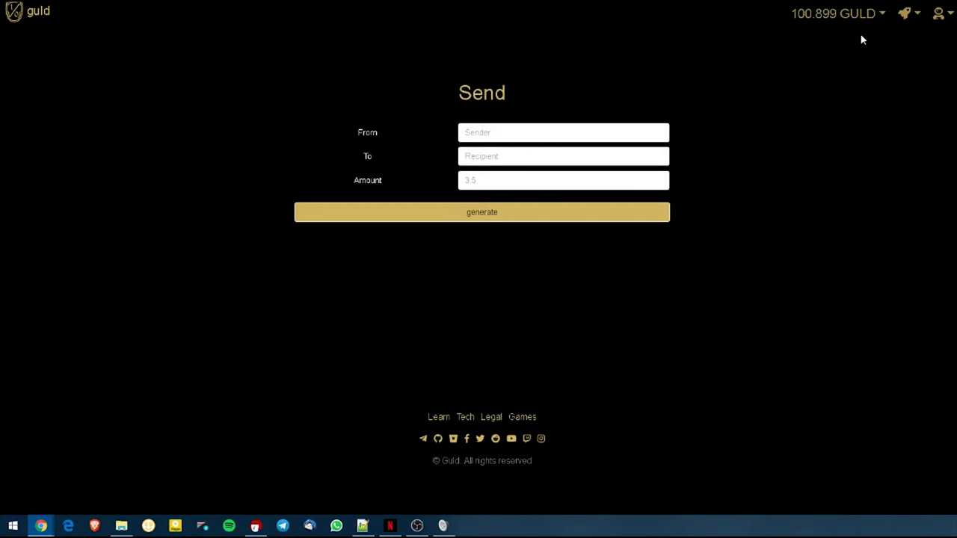
left_click(585, 139)
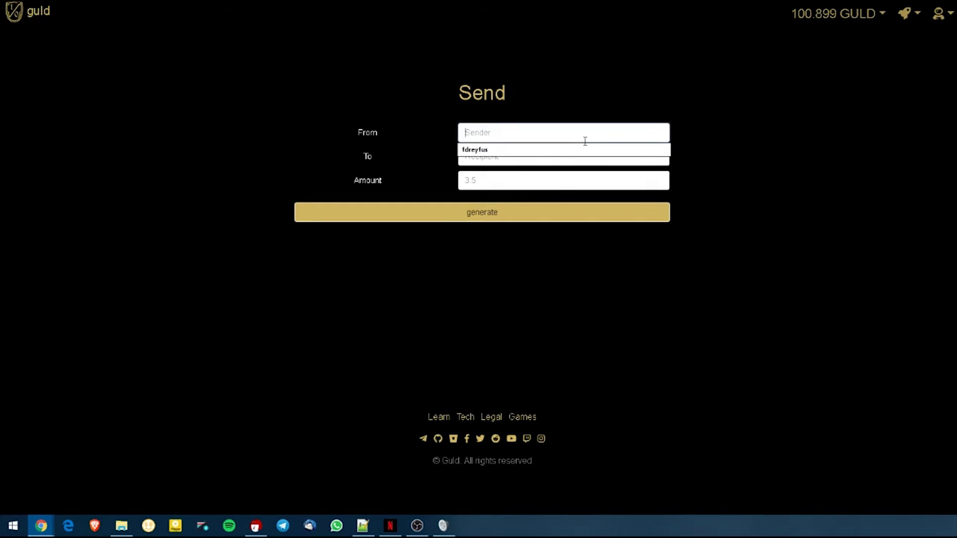
type("fdreyfus")
key("Tab")
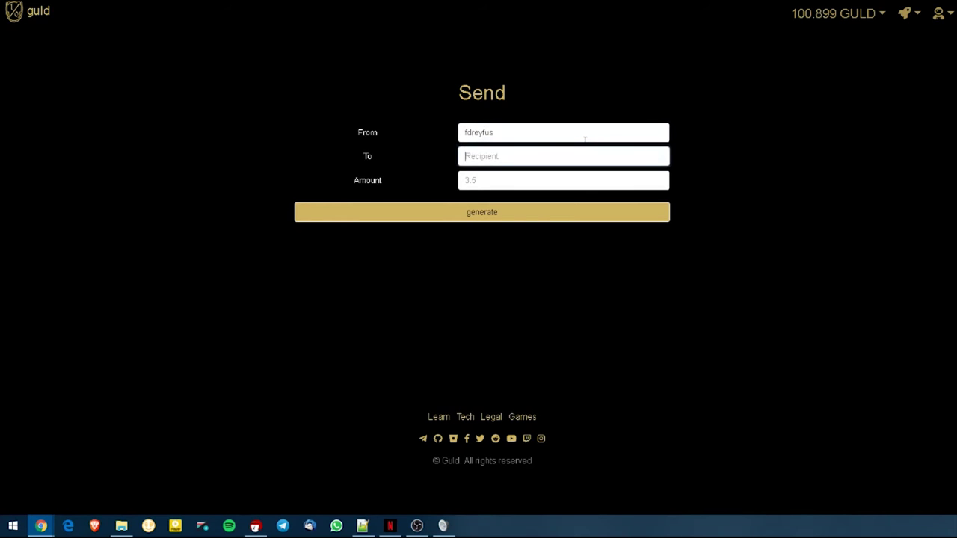
type("philfog")
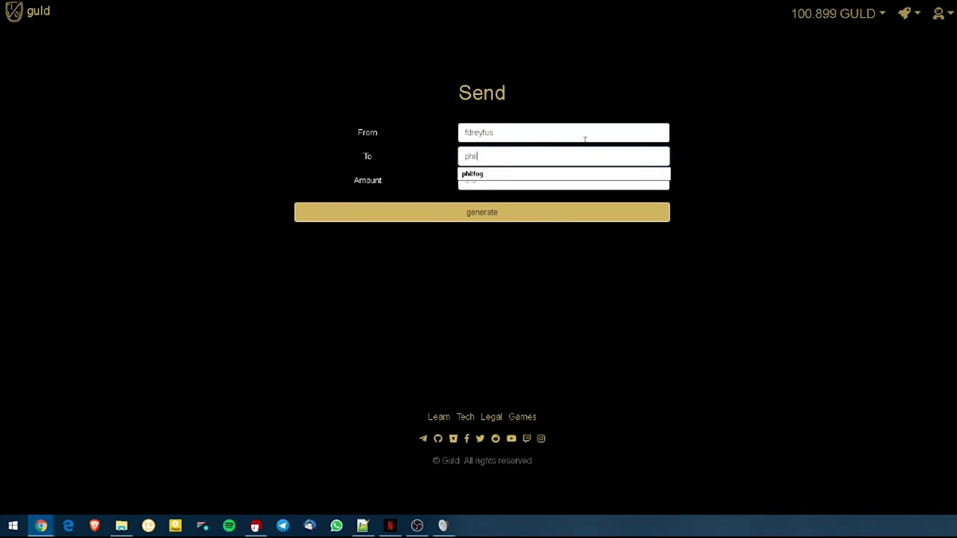
left_click(480, 173)
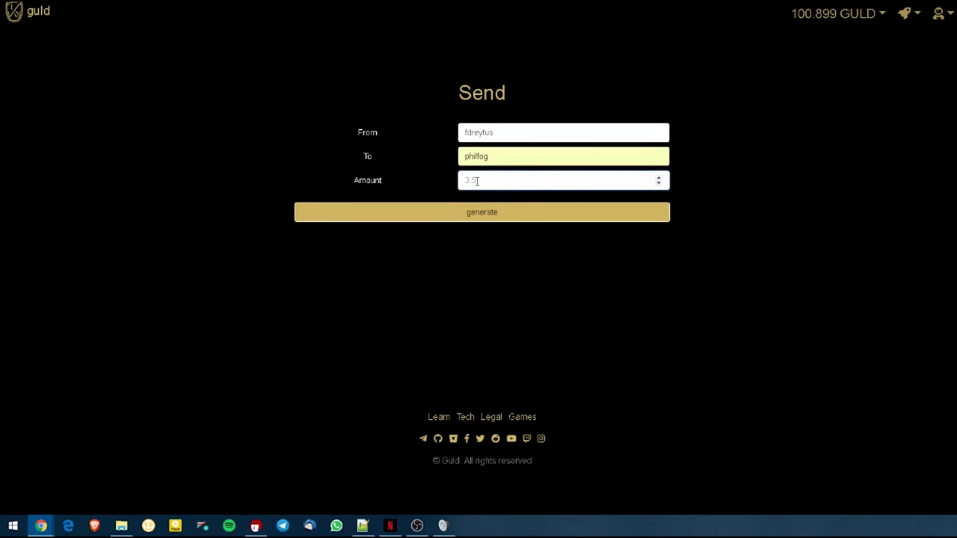
left_click(476, 181)
type("100")
- Check the wallet balances, including GG, then attempt to generate the transaction
left_click(849, 23)
left_click(848, 58)
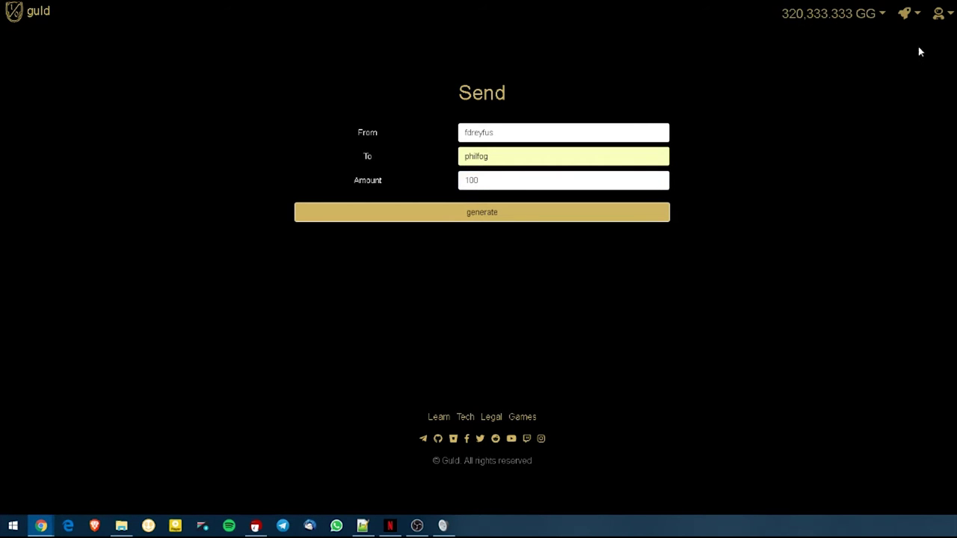
left_click(830, 23)
left_click(844, 40)
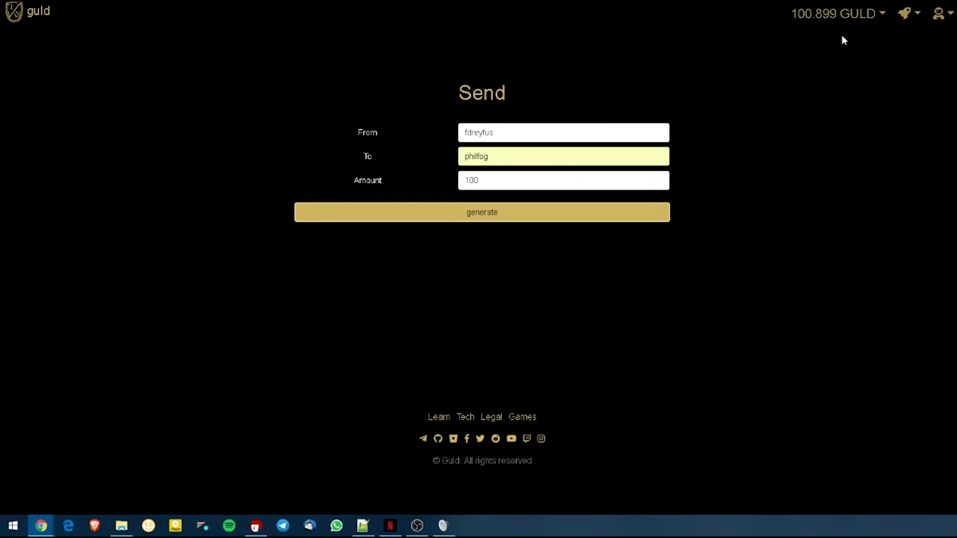
left_click(483, 210)
- Generate the raw 100 GULD transfer and copy its text
left_click(455, 216)
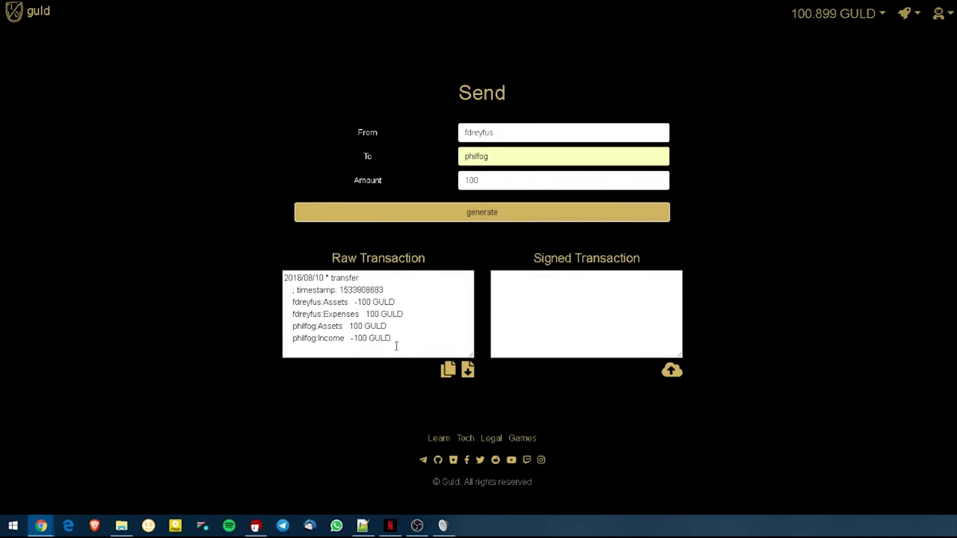
left_click_drag(403, 338, 295, 278)
right_click(302, 277)
left_click(347, 298)
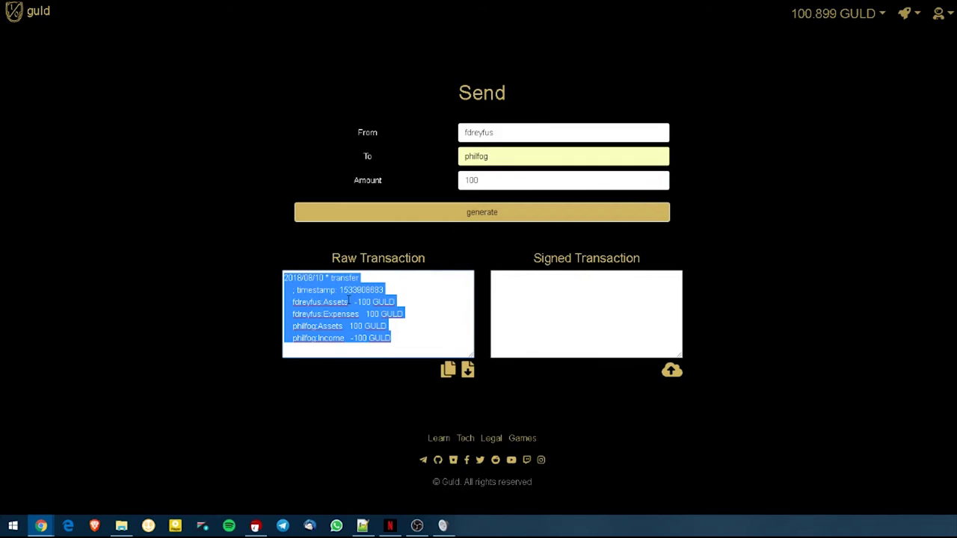
left_click(201, 222)
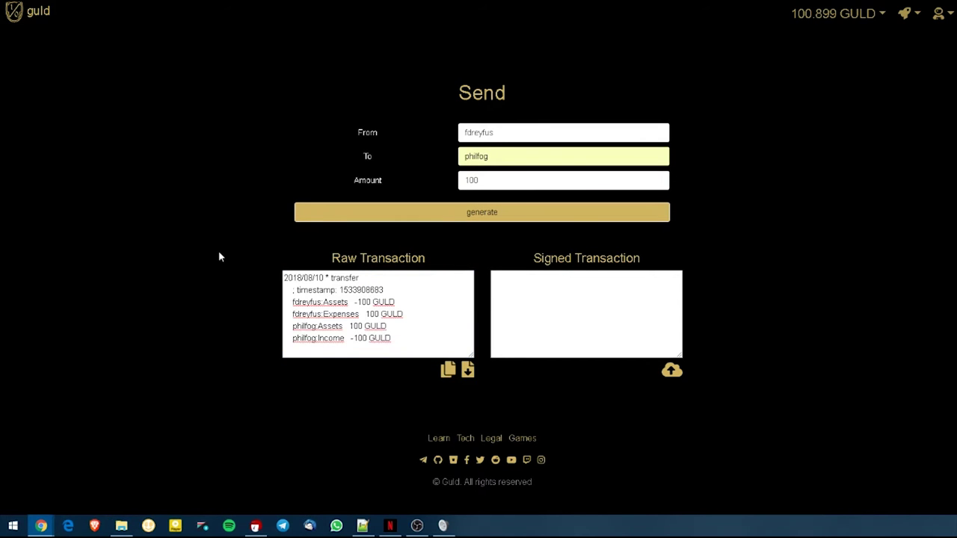
- Download the raw transaction as a file
left_click(468, 369)
left_click(428, 350)
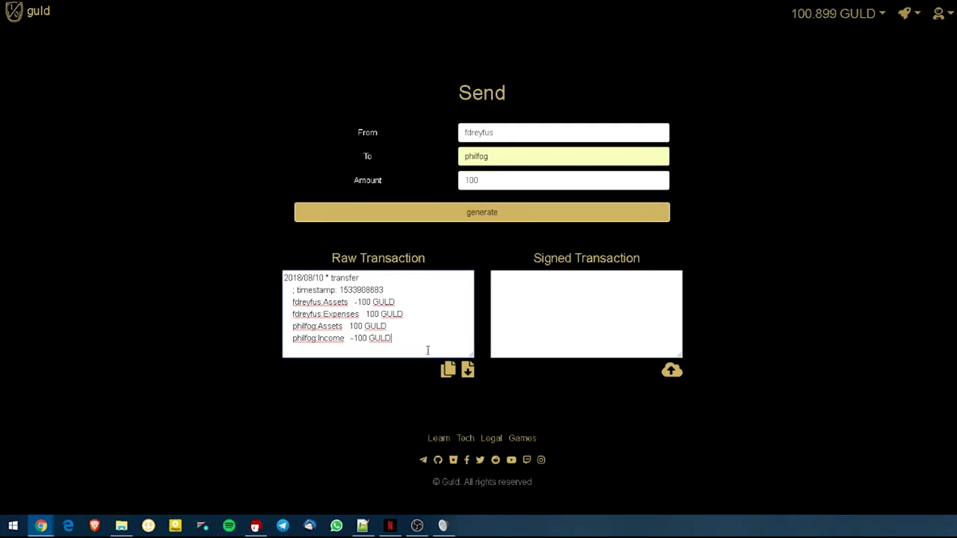
left_click(467, 369)
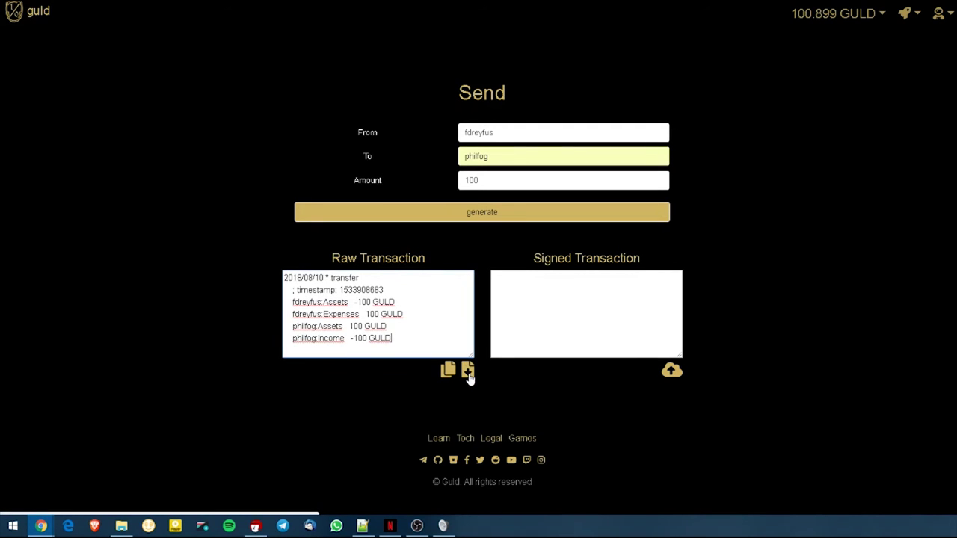
- Select all the raw transaction text and launch Kleopatra
key("ctrl+a")
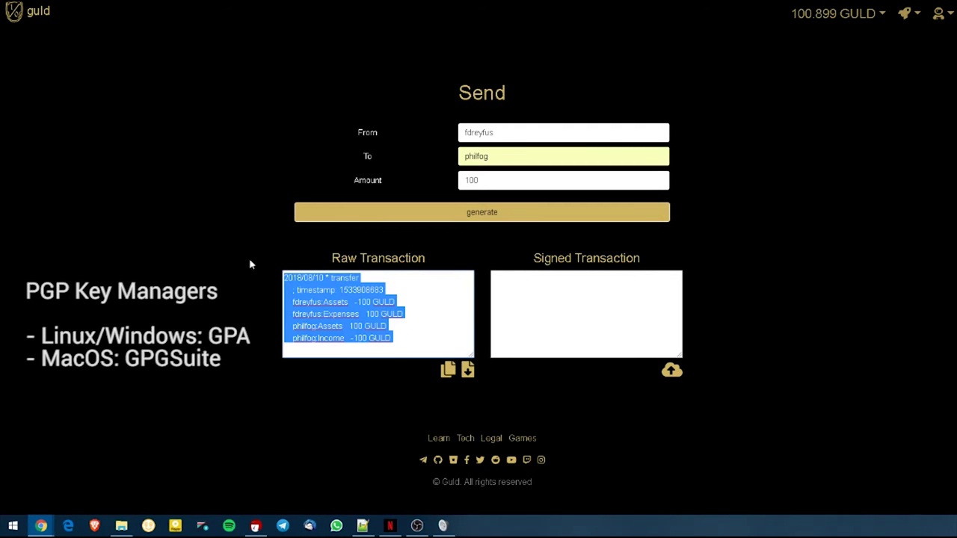
left_click(254, 527)
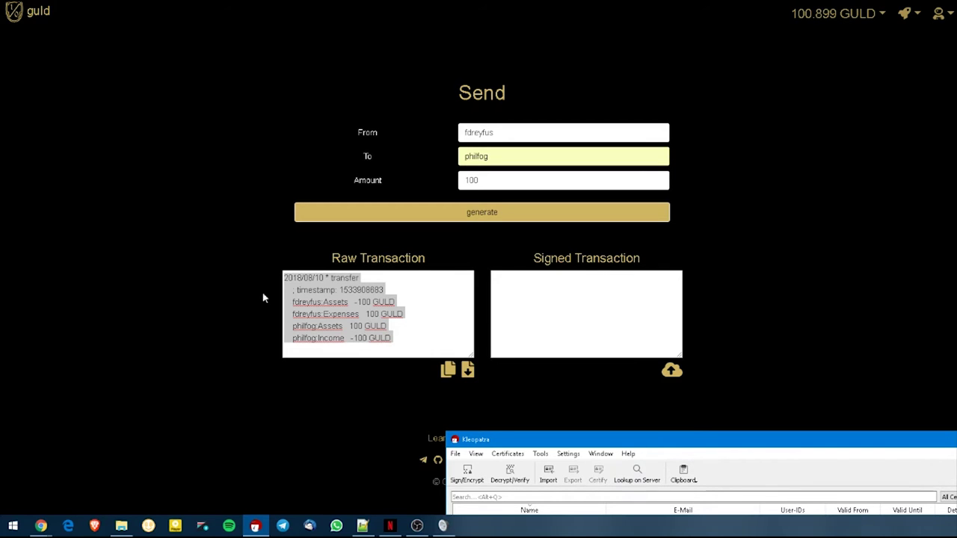
- OpenPGP-sign the clipboard's raw transaction in Kleopatra, entering the key passphrase
right_click(317, 296)
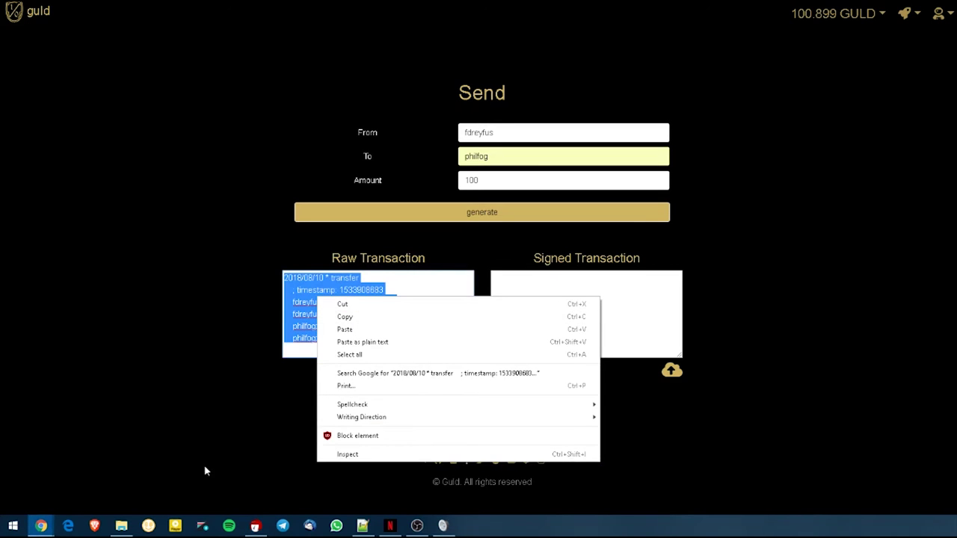
left_click(255, 525)
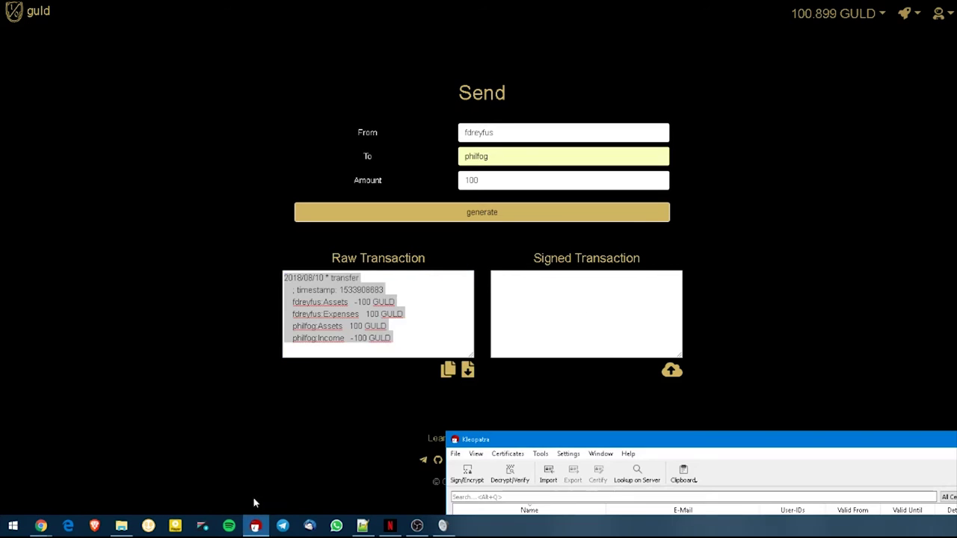
left_click(683, 475)
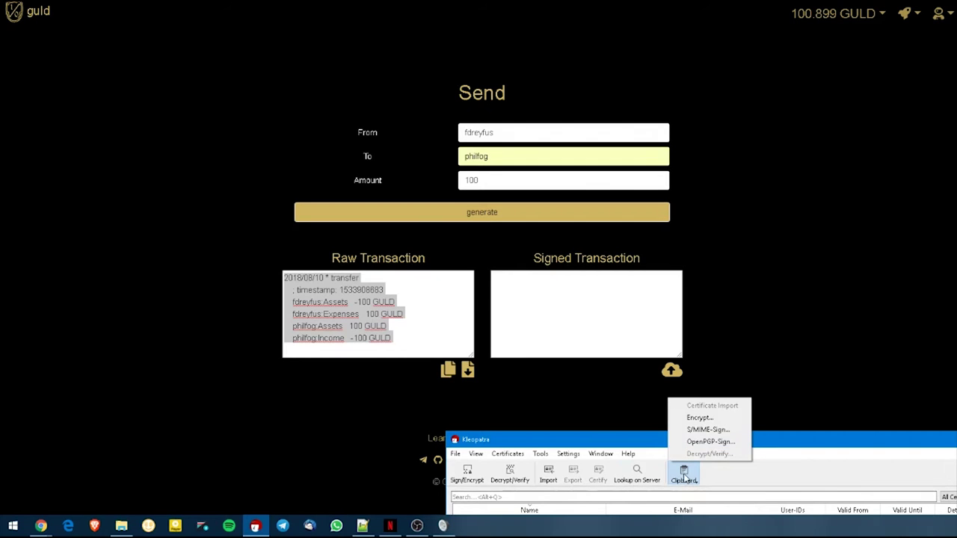
left_click(701, 443)
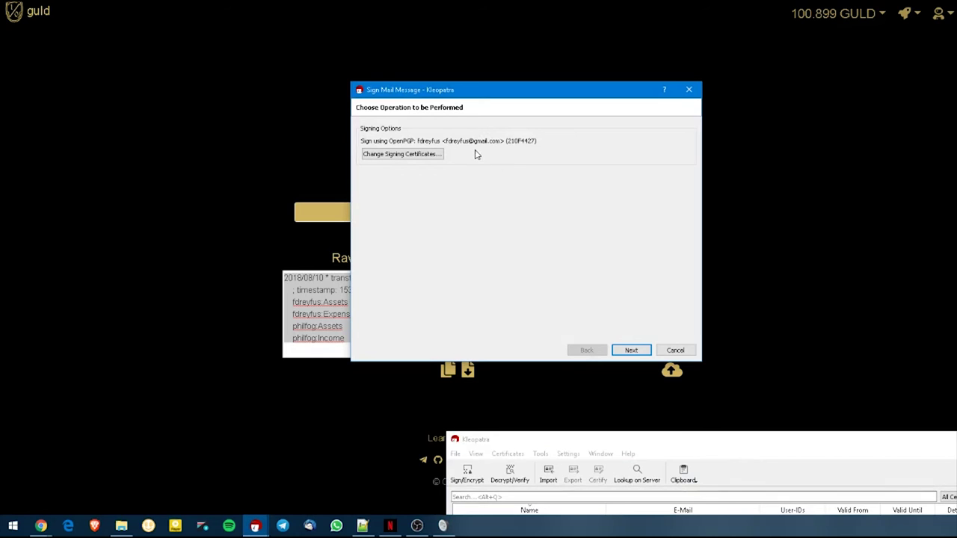
left_click(631, 350)
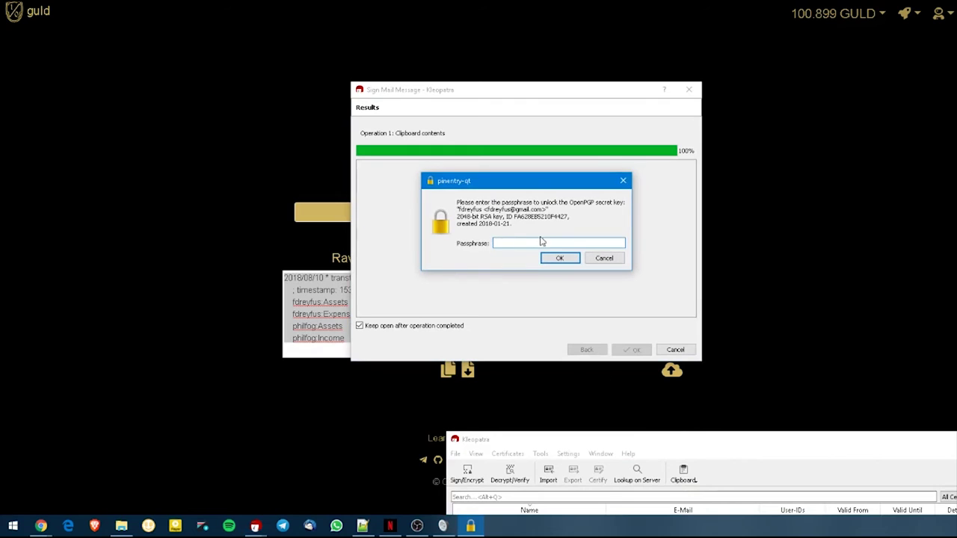
key("Return")
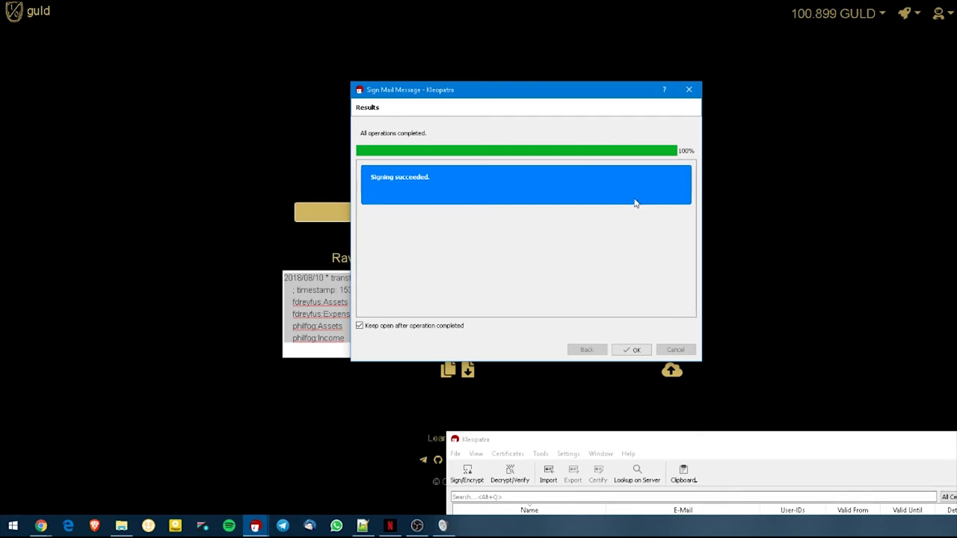
- Paste the PGP-signed message into the Signed Transaction box and review it
left_click(632, 349)
left_click(561, 314)
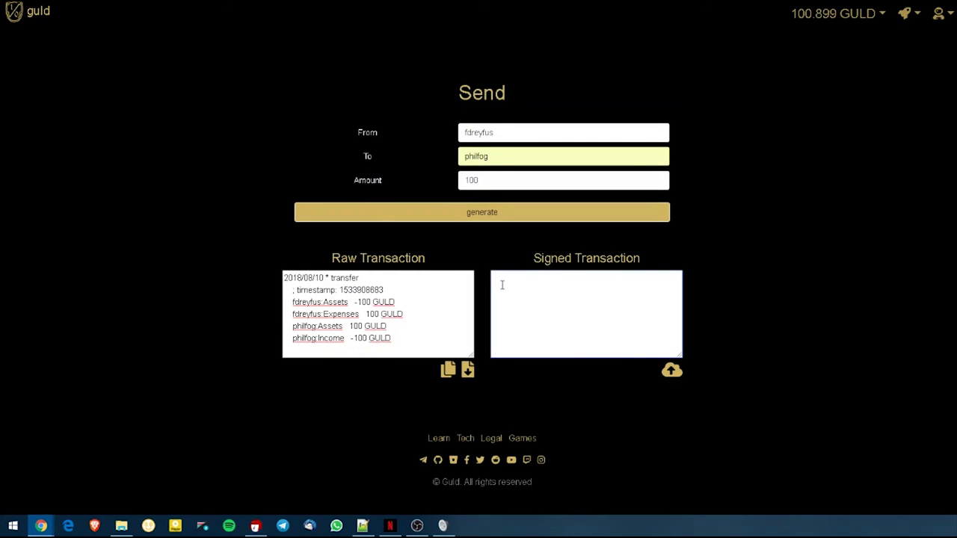
right_click(503, 284)
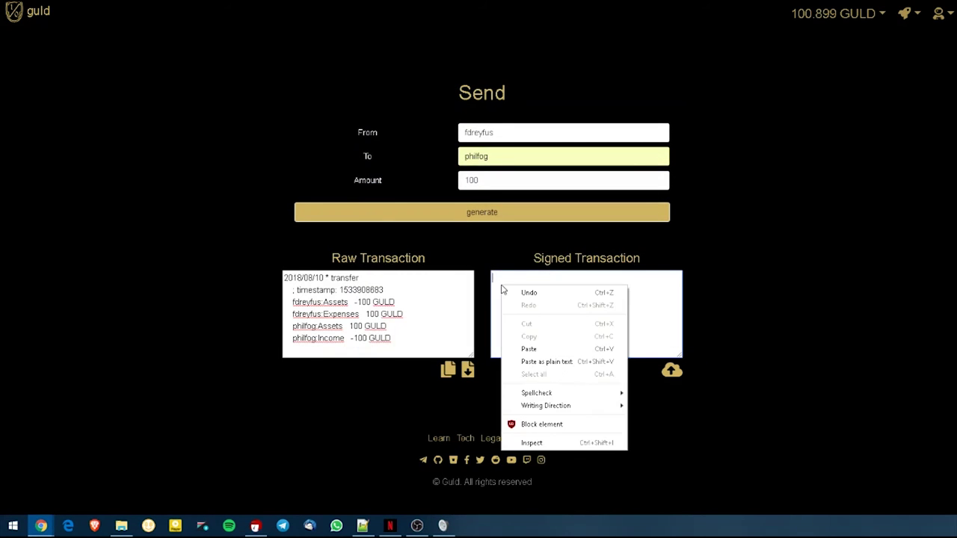
left_click(555, 350)
scroll(651, 315, "up", 2)
scroll(636, 315, "up", 5)
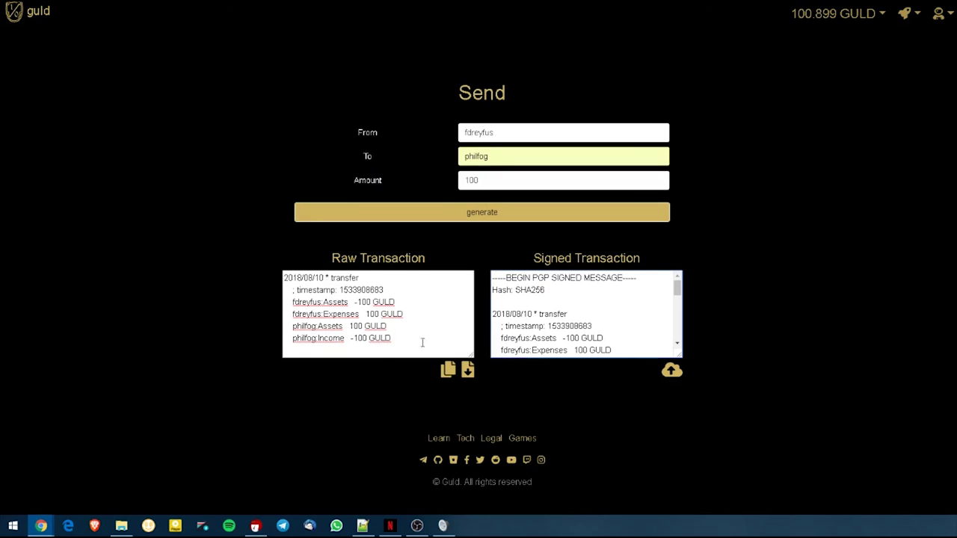
scroll(597, 301, "down", 3)
scroll(595, 299, "up", 3)
scroll(626, 282, "down", 5)
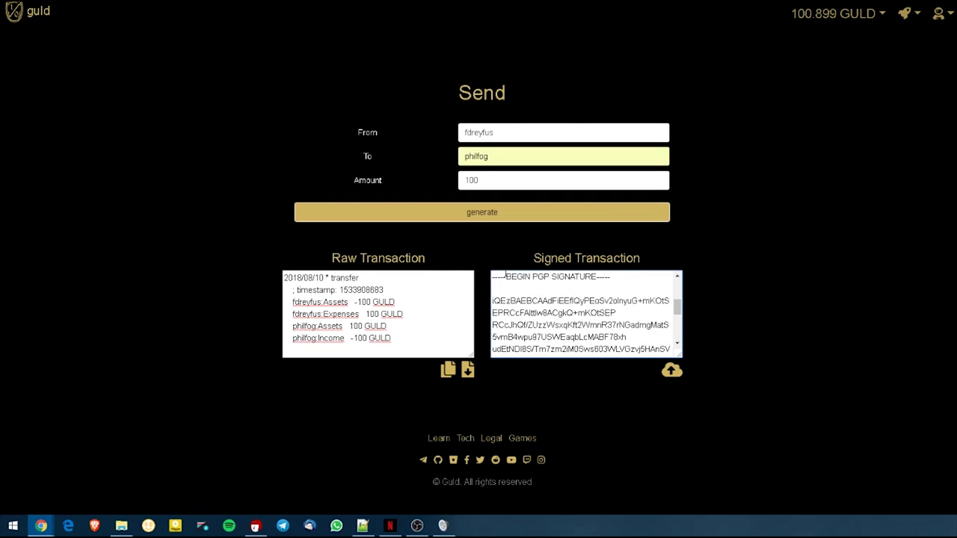
scroll(553, 299, "down", 5)
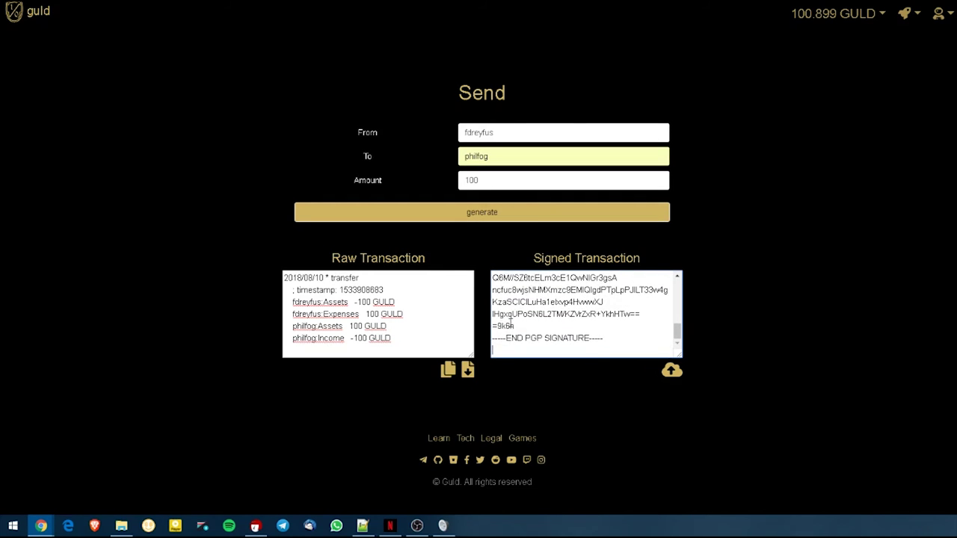
scroll(583, 329, "up", 3)
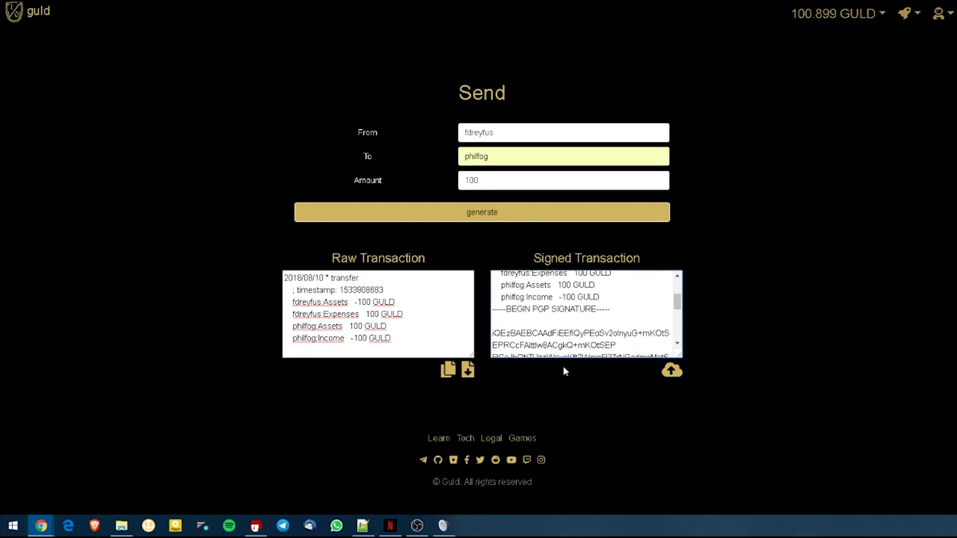
scroll(589, 334, "down", 5)
scroll(589, 334, "up", 1)
scroll(587, 322, "up", 10)
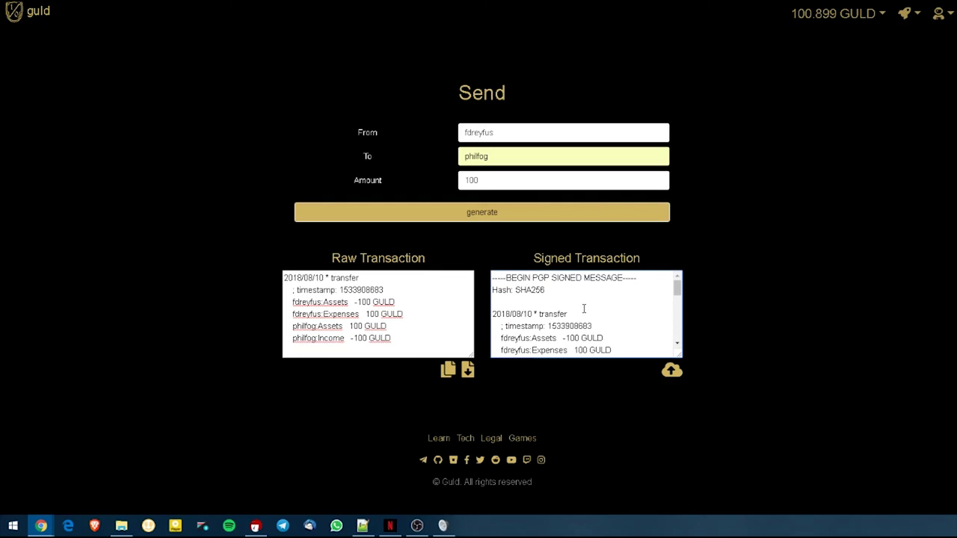
- Submit the signed transfer to the ledger, leaving a 0.899 GULD balance
left_click(668, 372)
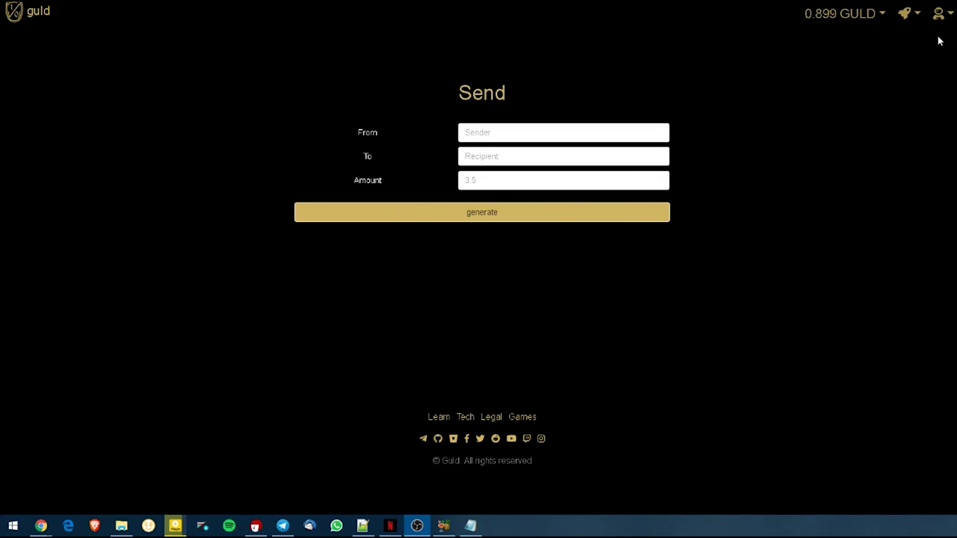
left_click(945, 14)
left_click(902, 43)
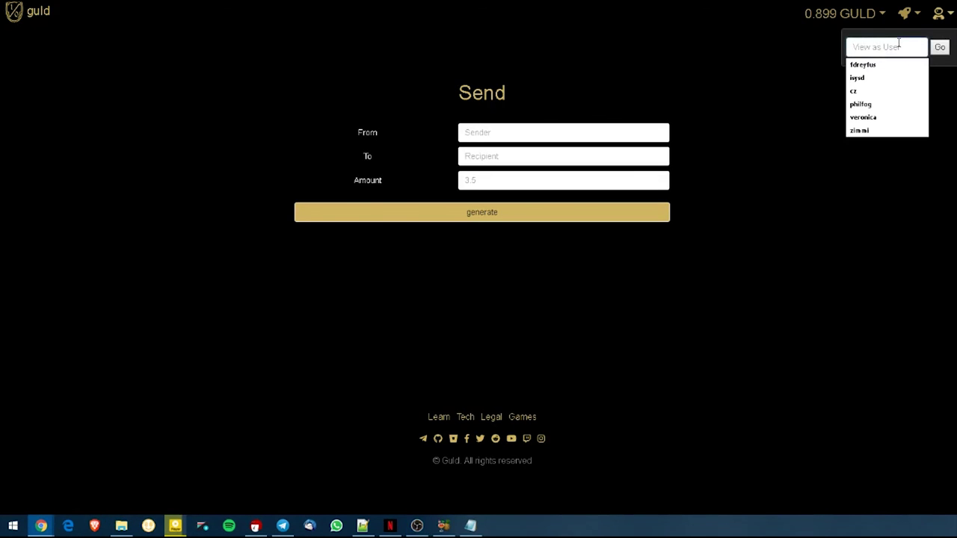
left_click(893, 65)
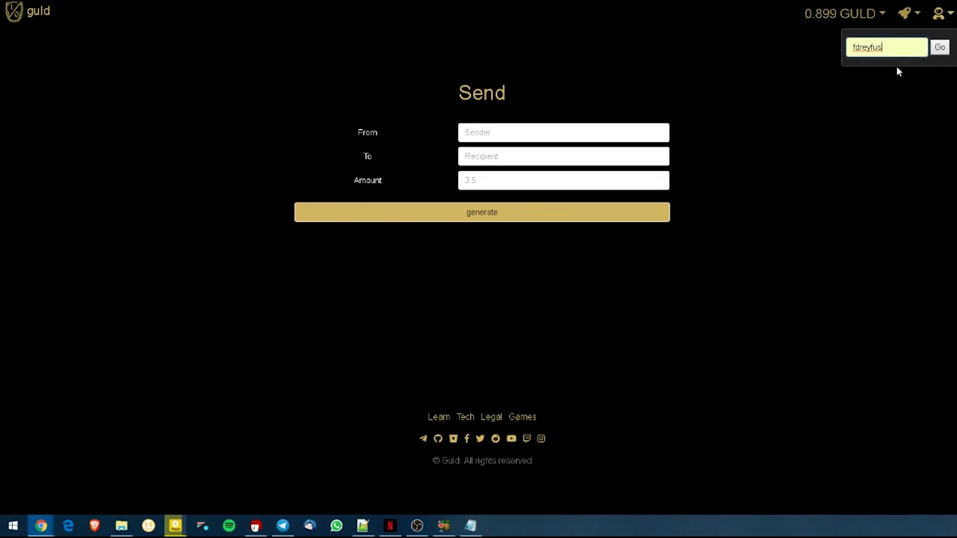
left_click(939, 47)
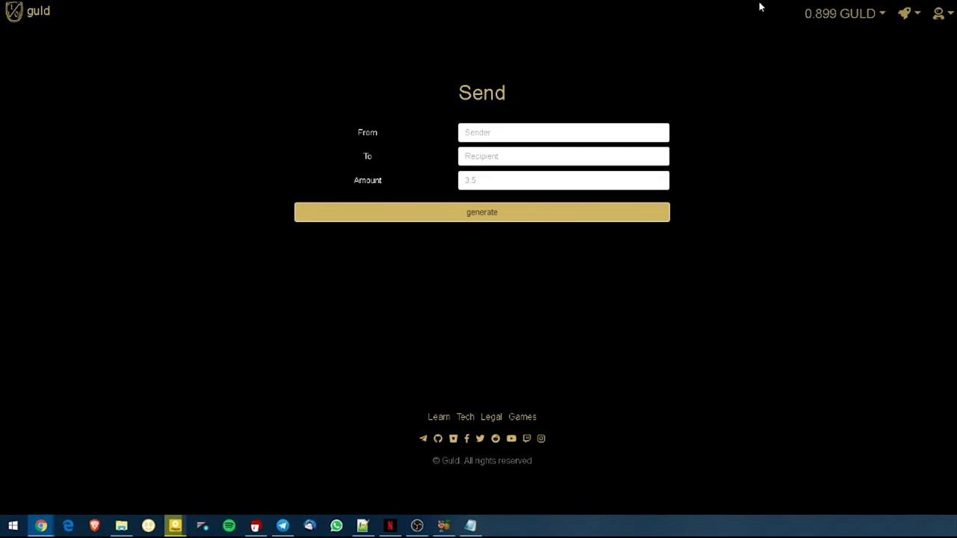